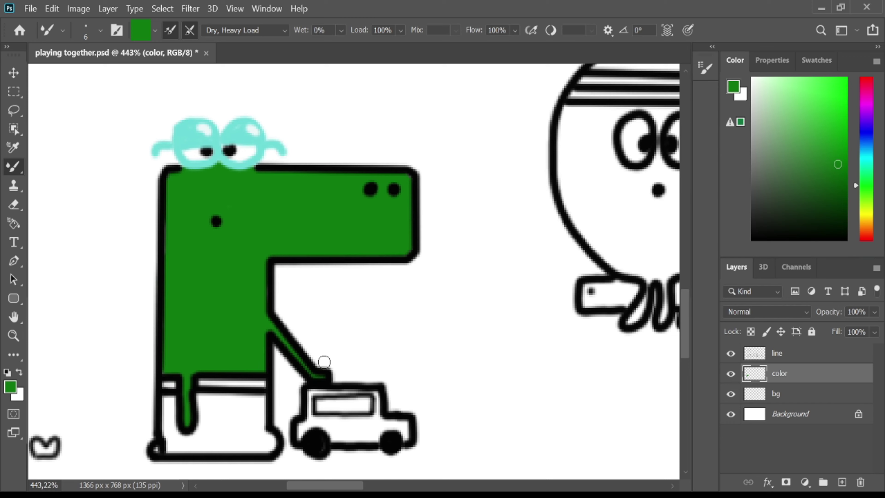
Paint the crocodile's trousers turquoise and the waistband above them orange on the color layer.
left_click(866, 218)
left_click(864, 161)
left_click(834, 105)
mouse_move(169, 396)
left_mouse_down()
mouse_move(168, 420)
mouse_move(182, 439)
mouse_move(202, 402)
mouse_move(261, 400)
mouse_move(231, 419)
mouse_move(233, 446)
mouse_move(261, 449)
left_mouse_up()
left_click(861, 228)
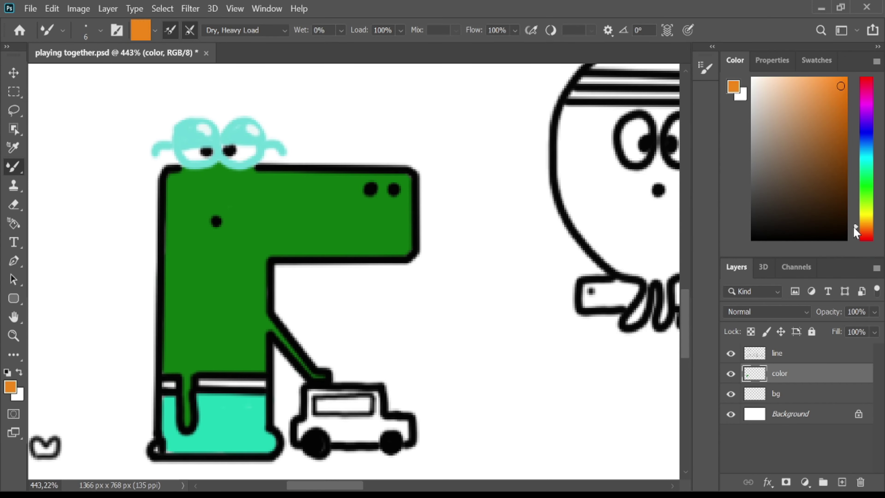
mouse_move(202, 381)
left_mouse_down()
mouse_move(261, 383)
mouse_move(170, 424)
mouse_move(309, 398)
mouse_move(313, 423)
mouse_move(332, 434)
mouse_move(406, 435)
mouse_move(327, 382)
mouse_move(338, 404)
left_mouse_up()
Paint the crocodile's toy car light orange and fill its window with turquoise.
left_click(866, 230)
left_click(826, 84)
left_click(866, 161)
left_click(834, 105)
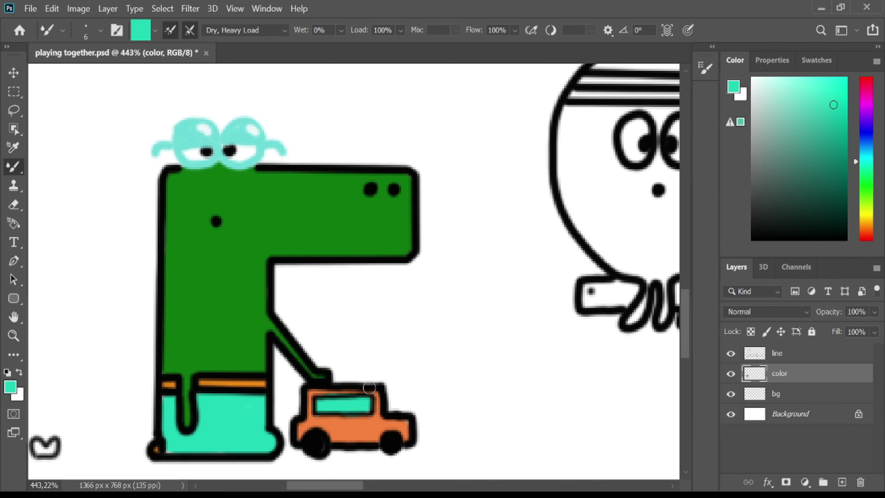
Paint the two rectangular seat sections beneath the octopus pink.
scroll(369, 388, "down", 10)
scroll(530, 293, "up", 8)
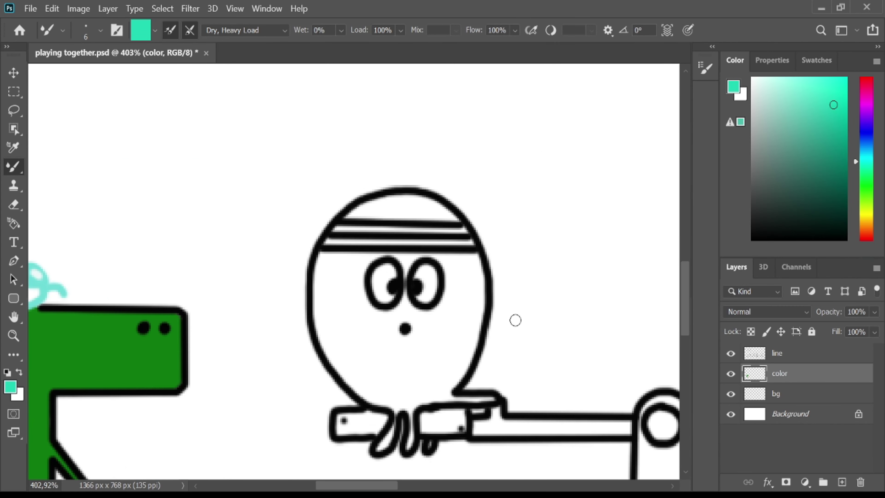
left_click(866, 84)
left_click(794, 83)
mouse_move(338, 422)
left_mouse_down()
mouse_move(460, 413)
mouse_move(433, 434)
left_mouse_up()
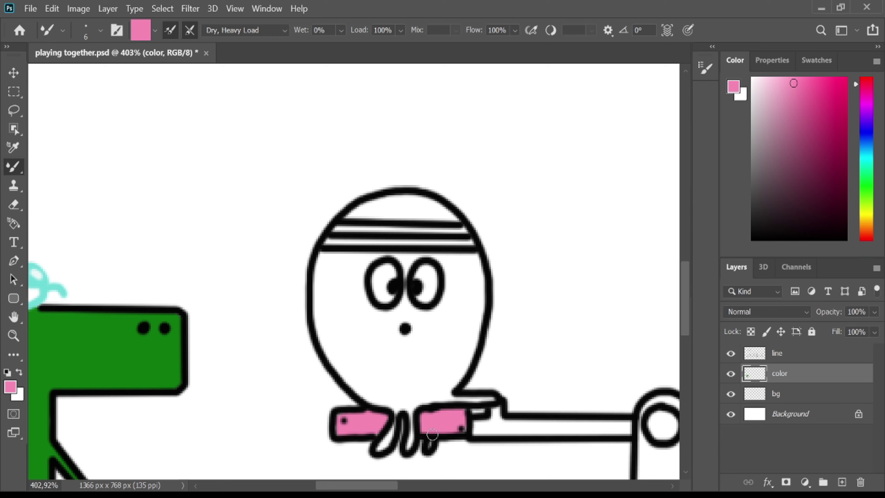
Paint the octopus's head, body and tentacles bright magenta-purple, leaving the eyes and headband stripes unfilled.
left_click(866, 102)
left_click(828, 102)
mouse_move(348, 209)
left_mouse_down()
mouse_move(436, 205)
mouse_move(408, 217)
left_mouse_up()
mouse_move(320, 256)
left_mouse_down()
mouse_move(321, 288)
mouse_move(453, 260)
mouse_move(447, 297)
mouse_move(464, 325)
mouse_move(473, 308)
mouse_move(453, 396)
mouse_move(443, 365)
mouse_move(403, 324)
mouse_move(446, 347)
mouse_move(333, 331)
mouse_move(335, 300)
mouse_move(366, 306)
mouse_move(345, 331)
mouse_move(341, 356)
mouse_move(369, 365)
mouse_move(395, 404)
mouse_move(392, 398)
mouse_move(410, 399)
left_mouse_up()
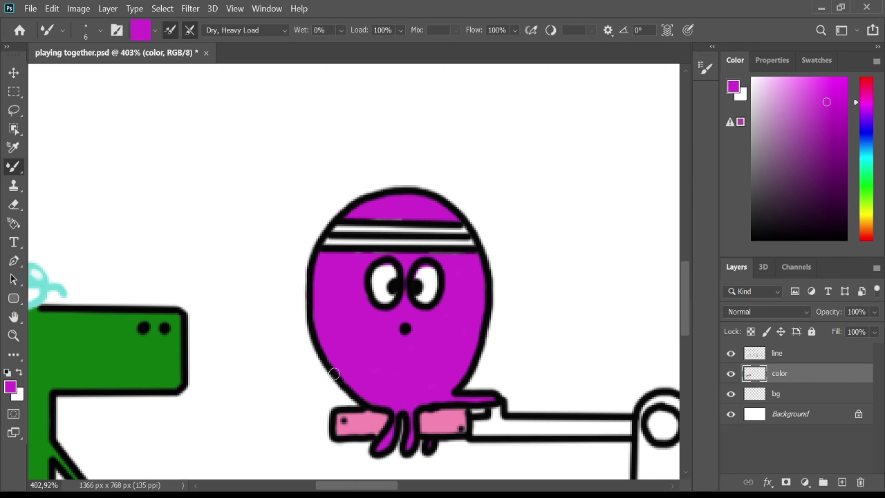
Fill the octopus's eyes with off-white and its headband with a yellow lower stripe and a pink upper stripe.
left_click(389, 287, "alt")
left_click(866, 217)
left_click(840, 85)
left_click_drag(327, 242, 472, 242)
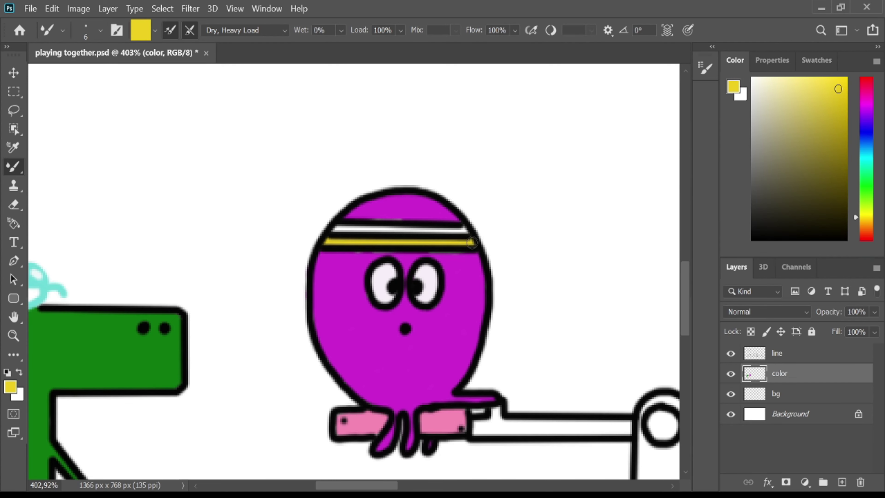
left_click(867, 86)
left_click(805, 84)
left_click_drag(334, 228, 409, 228)
Paint the seesaw beam orange-brown on both sides of the central post.
scroll(463, 223, "down", 5)
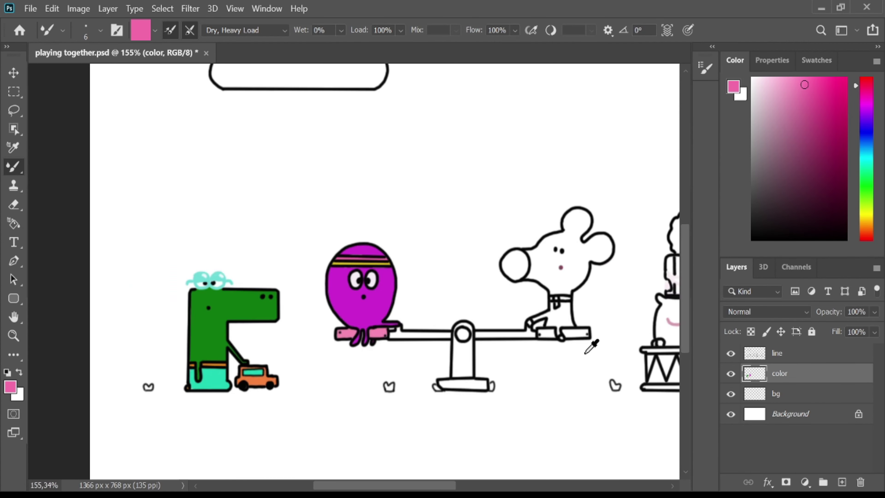
scroll(589, 346, "up", 4)
left_click(866, 227)
left_click(866, 225)
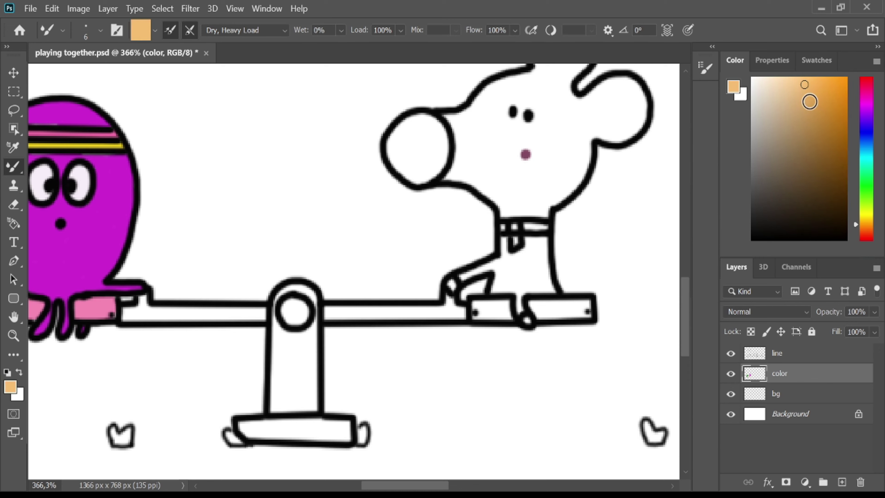
left_click(811, 101)
left_click(840, 107)
mouse_move(143, 308)
left_mouse_down()
mouse_move(143, 300)
mouse_move(267, 313)
left_mouse_up()
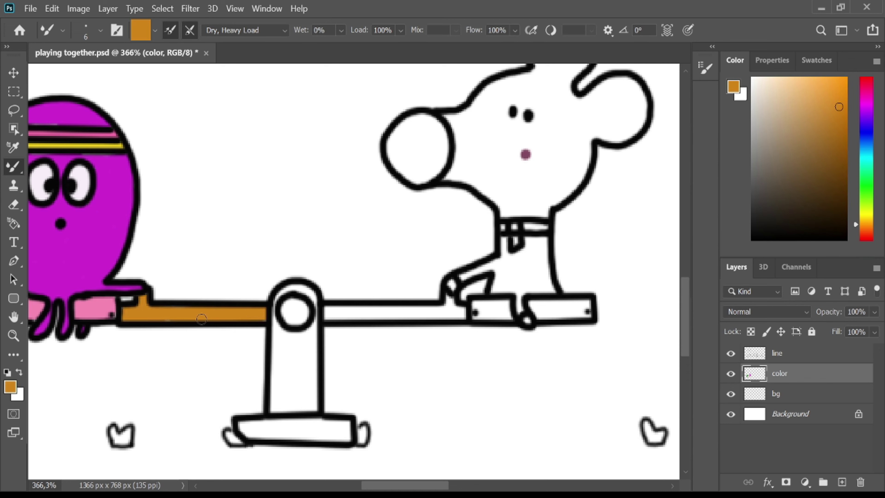
left_click_drag(325, 312, 421, 311)
Paint the rectangular seat sections beneath the mouse bright green.
left_click(867, 193)
left_click(833, 132)
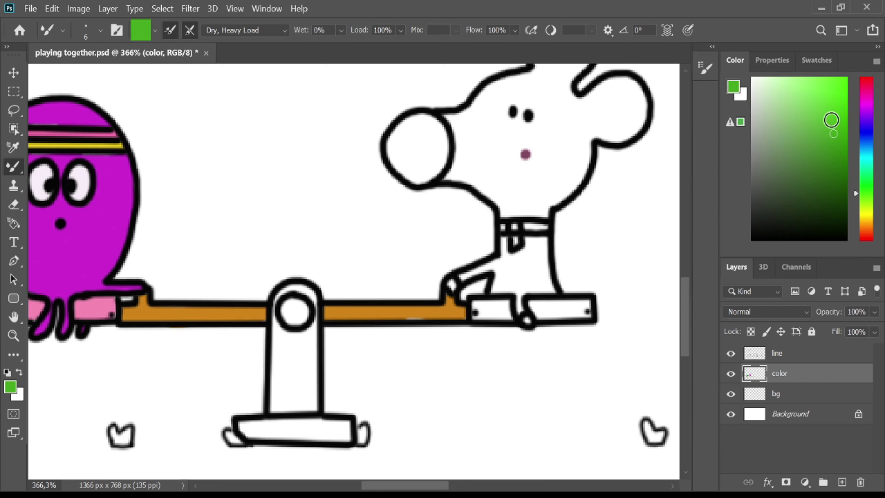
left_click(829, 117)
mouse_move(476, 304)
left_mouse_down()
mouse_move(504, 314)
mouse_move(575, 308)
left_mouse_up()
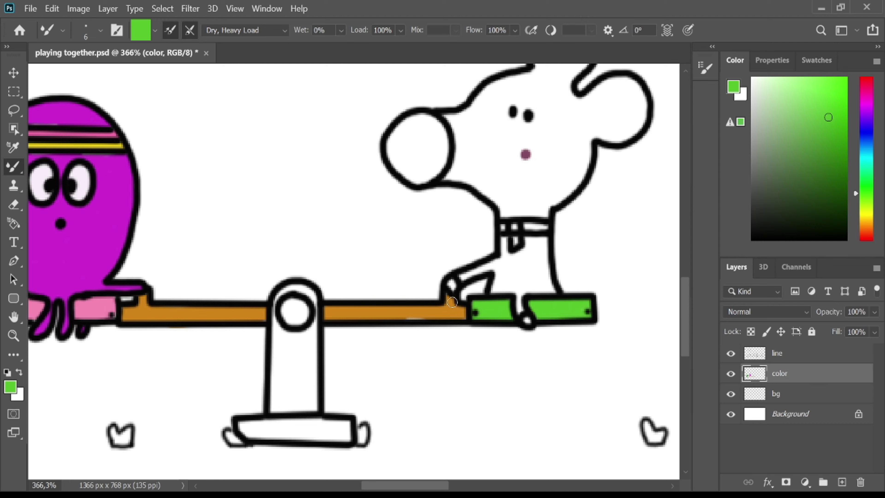
Paint the seesaw's central post reddish brown and its round pivot yellow.
left_click(866, 227)
left_click(836, 134)
left_click(838, 128)
mouse_move(280, 298)
left_mouse_down()
mouse_move(314, 303)
mouse_move(279, 388)
mouse_move(290, 374)
mouse_move(314, 404)
left_mouse_up()
left_click(867, 219)
left_click_drag(838, 129, 834, 86)
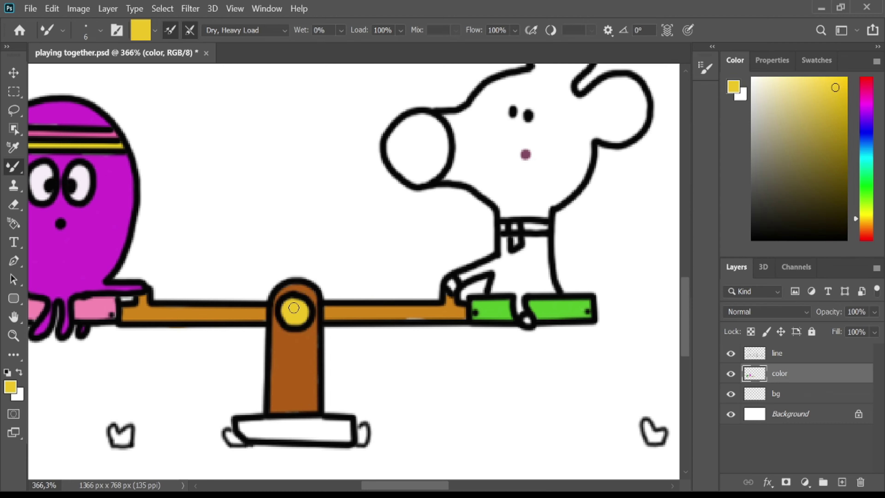
Paint the base of the seesaw bright turquoise.
left_click(866, 151)
left_click(803, 85)
left_click(867, 160)
left_click(833, 86)
mouse_move(243, 425)
left_mouse_down()
mouse_move(295, 432)
mouse_move(361, 414)
left_mouse_up()
Paint the mouse's body and arm light pink, and its hand and foot dark maroon.
left_click(867, 87)
left_click(787, 83)
mouse_move(505, 230)
left_mouse_down()
mouse_move(527, 257)
mouse_move(499, 265)
mouse_move(521, 252)
left_mouse_up()
left_click_drag(503, 290, 521, 312)
left_click(834, 167)
left_click(527, 320)
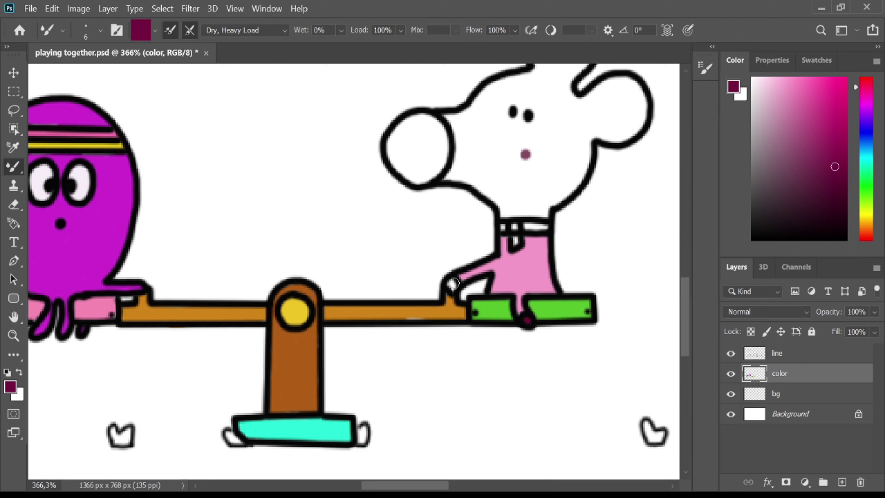
left_click_drag(451, 281, 454, 288)
Paint the knot of the mouse's scarf magenta and the rest of the scarf yellow.
left_click(839, 87)
left_click(515, 227)
left_click(867, 217)
left_click(835, 86)
left_click(503, 227)
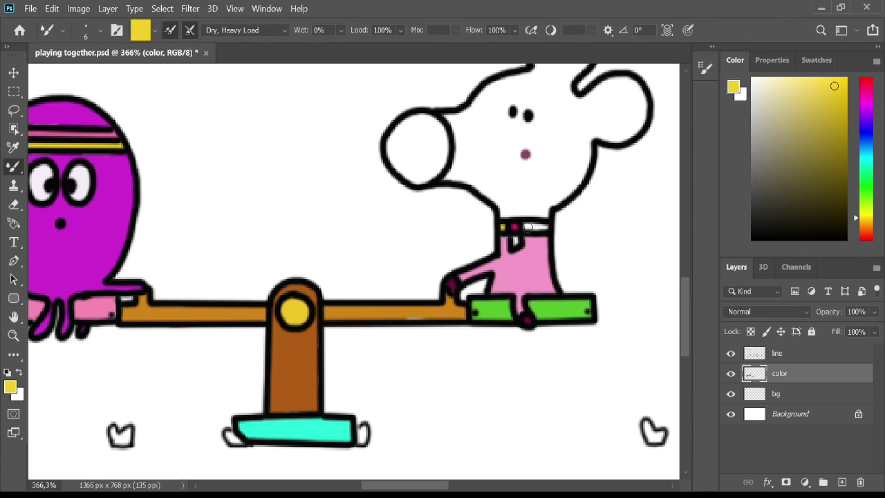
Paint the mouse's large round nose dark purple.
left_click(866, 98)
left_click(836, 174)
mouse_move(392, 153)
left_mouse_down()
mouse_move(436, 126)
mouse_move(406, 149)
mouse_move(433, 143)
left_mouse_up()
Paint the mouse's entire head and both ears golden brown, keeping the eyes and cheek spot clear.
scroll(433, 143, "down", 7)
scroll(521, 134, "up", 5)
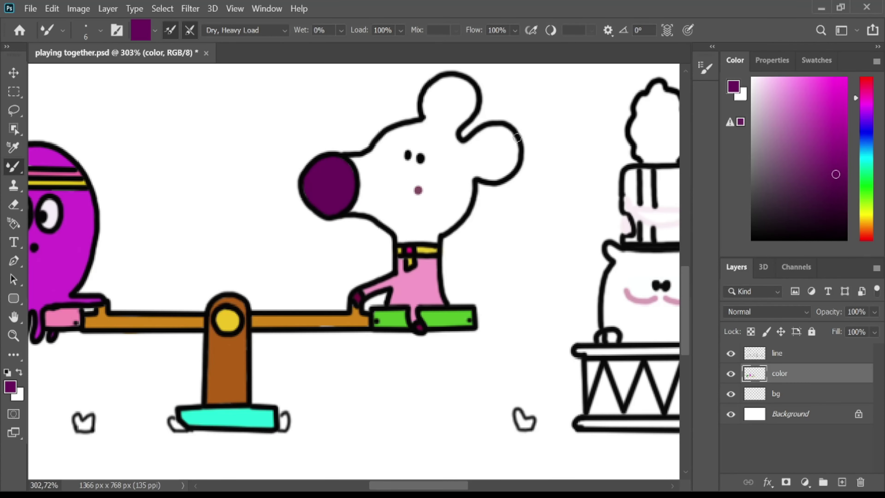
left_click(866, 222)
left_click(837, 115)
mouse_move(433, 105)
left_mouse_down()
mouse_move(469, 87)
mouse_move(444, 128)
mouse_move(415, 128)
mouse_move(361, 159)
mouse_move(356, 209)
mouse_move(397, 141)
mouse_move(453, 130)
mouse_move(507, 174)
mouse_move(462, 210)
left_mouse_up()
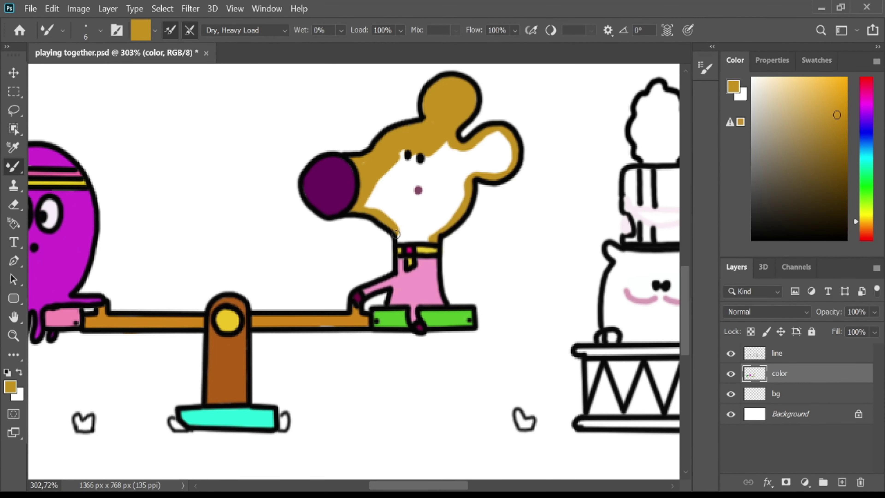
mouse_move(396, 233)
left_mouse_down()
mouse_move(423, 231)
mouse_move(455, 200)
mouse_move(478, 142)
mouse_move(510, 154)
mouse_move(489, 173)
mouse_move(436, 148)
mouse_move(433, 163)
mouse_move(369, 199)
mouse_move(450, 191)
mouse_move(402, 222)
mouse_move(400, 198)
left_mouse_up()
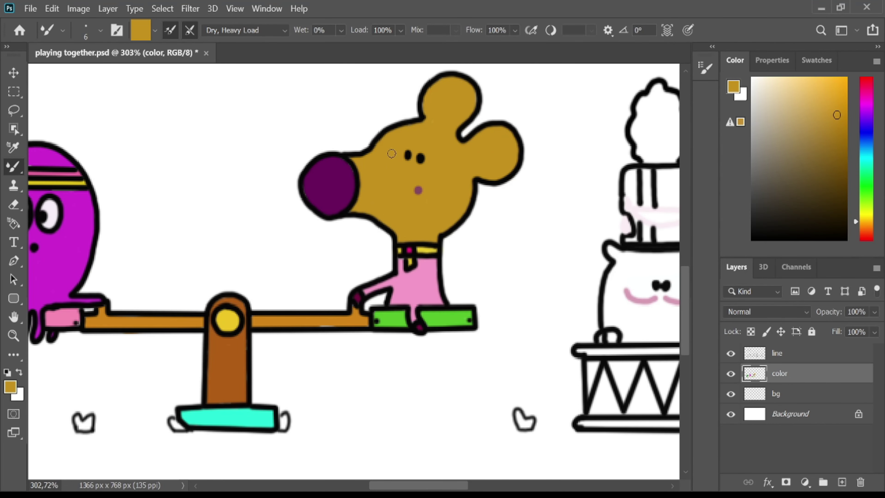
Paint the upper and lower rims of the drum orange-red.
scroll(401, 181, "down", 5)
scroll(583, 345, "up", 10)
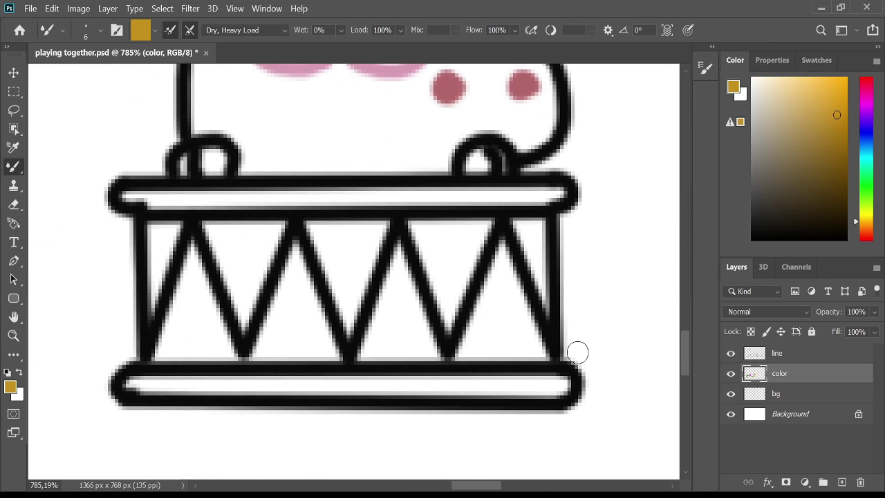
left_click_drag(125, 383, 568, 383)
left_click_drag(127, 197, 563, 196)
Fill the drum's downward-pointing triangles with bright green and its upward-pointing triangles with cyan.
left_click(867, 190)
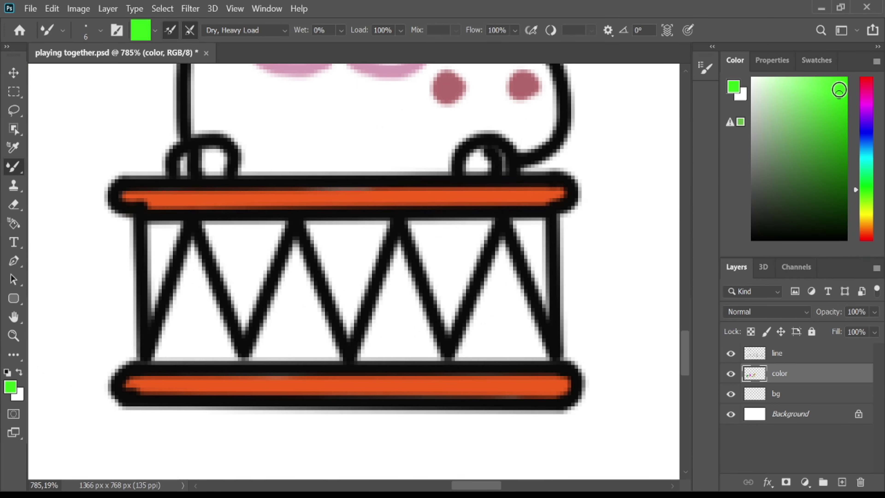
mouse_move(163, 230)
left_mouse_down()
mouse_move(322, 224)
mouse_move(350, 263)
mouse_move(445, 233)
mouse_move(537, 278)
left_mouse_up()
left_click_drag(826, 105, 840, 84)
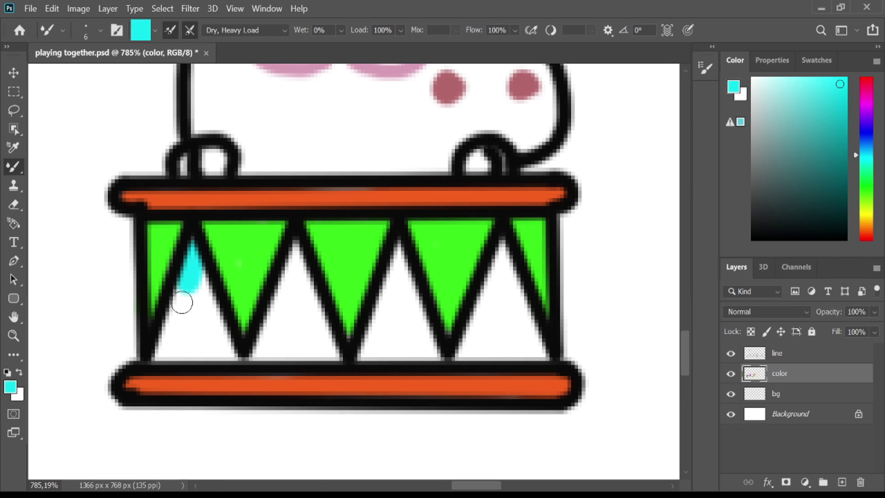
mouse_move(182, 300)
left_mouse_down()
mouse_move(186, 348)
mouse_move(228, 354)
mouse_move(290, 263)
mouse_move(269, 354)
mouse_move(363, 348)
mouse_move(417, 330)
mouse_move(377, 340)
mouse_move(459, 354)
mouse_move(486, 334)
left_mouse_up()
Paint the hippo's head greyish mauve around the white eyes, and the outer part of its rear paw dark maroon.
scroll(499, 327, "down", 5)
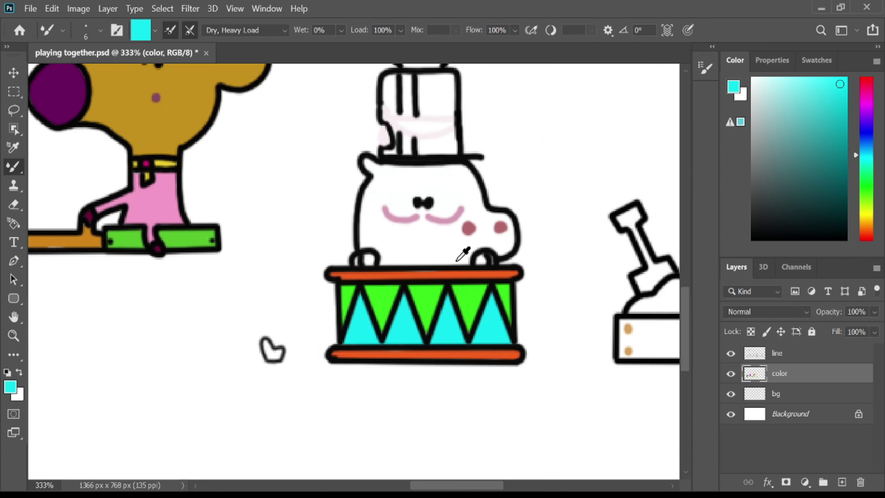
scroll(464, 253, "up", 5)
left_click_drag(861, 163, 864, 240)
left_click_drag(764, 101, 760, 122)
mouse_move(241, 111)
left_mouse_down()
mouse_move(273, 144)
mouse_move(286, 128)
mouse_move(282, 186)
mouse_move(341, 223)
mouse_move(408, 225)
mouse_move(292, 247)
mouse_move(474, 180)
mouse_move(468, 283)
mouse_move(328, 314)
mouse_move(427, 318)
left_mouse_up()
left_click(832, 215)
left_click_drag(218, 325, 231, 319)
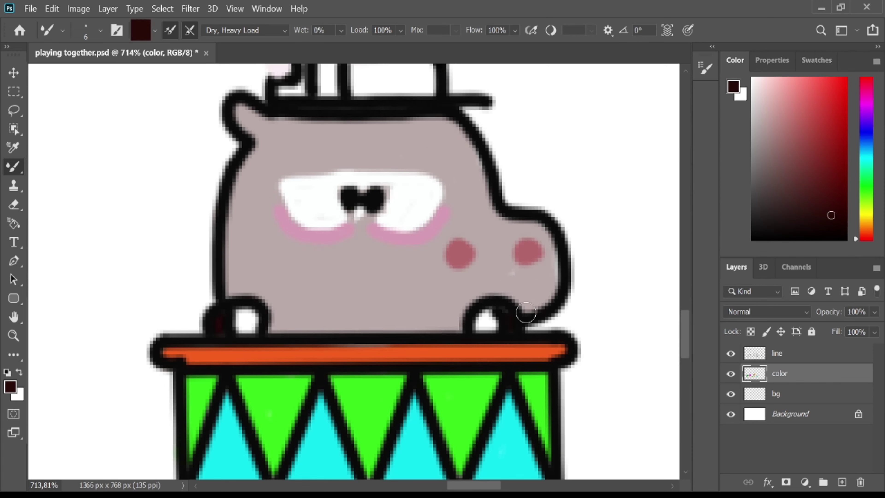
Fill the hippo's front paw with orange and the inner part of its rear paw with yellow.
left_click(870, 234)
left_click(840, 85)
left_click(866, 228)
left_click(865, 230)
left_click(842, 97)
left_click_drag(486, 315, 488, 326)
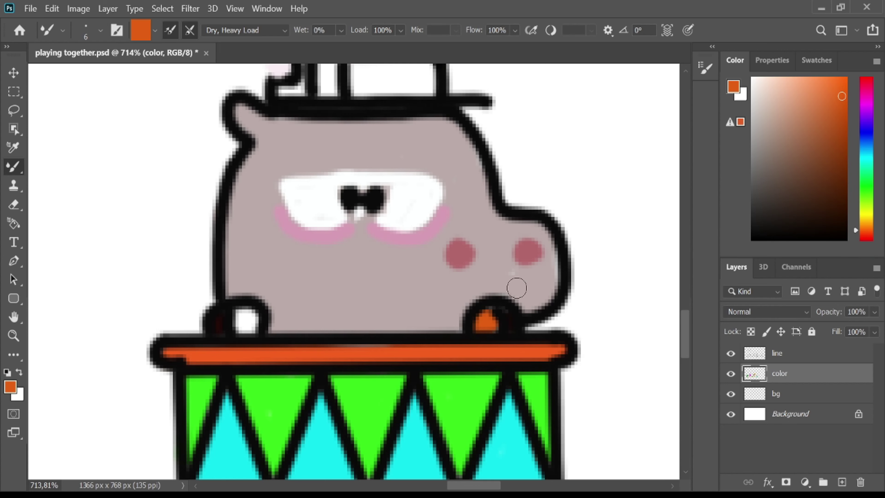
left_click(866, 219)
left_click(833, 84)
left_click_drag(246, 313, 248, 323)
Paint the hippo's tall hat dark blue around the pale strap, leaving the vertical stripe unfilled.
scroll(255, 290, "down", 6)
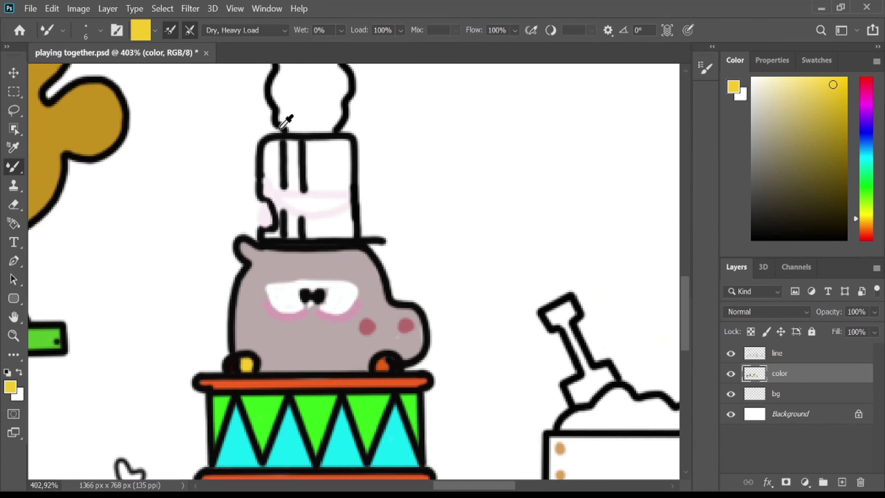
scroll(286, 120, "up", 3)
left_click(867, 134)
left_click(867, 145)
left_click(842, 177)
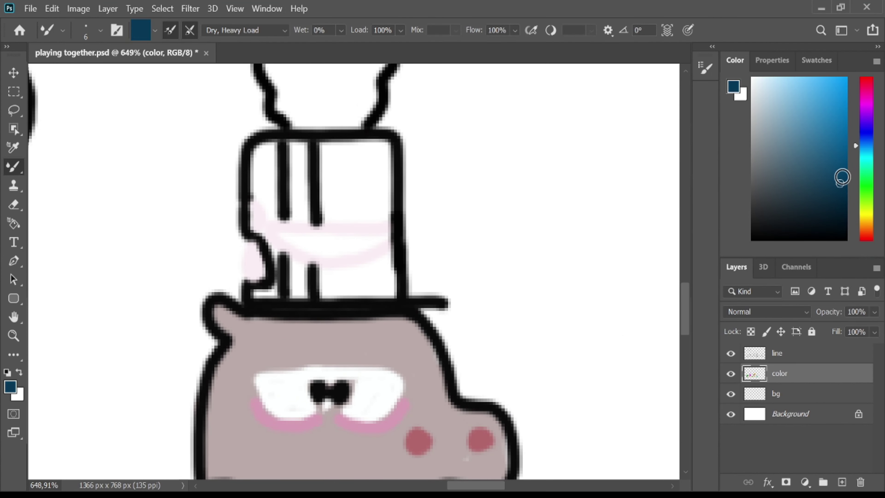
mouse_move(265, 144)
left_mouse_down()
mouse_move(256, 217)
mouse_move(297, 211)
mouse_move(274, 291)
left_mouse_up()
mouse_move(331, 219)
left_mouse_down()
mouse_move(380, 149)
mouse_move(348, 165)
mouse_move(344, 281)
mouse_move(382, 172)
mouse_move(343, 291)
mouse_move(382, 251)
left_mouse_up()
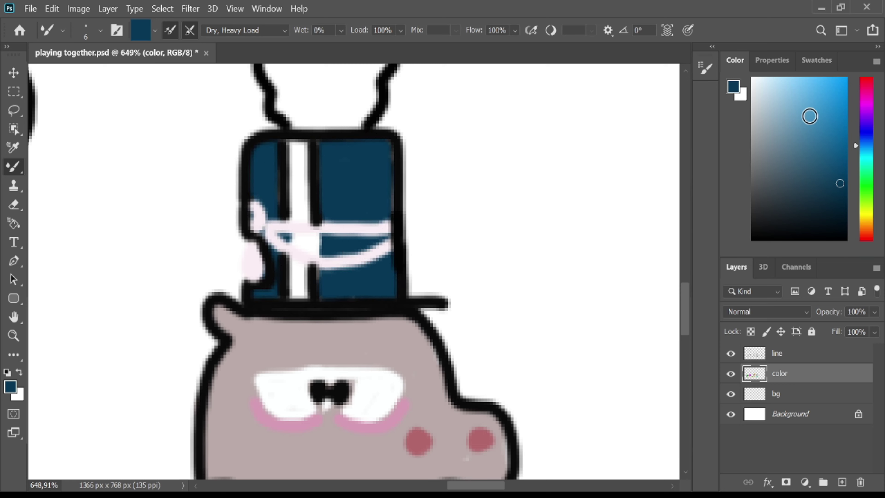
Paint the hat's vertical stripe light blue and clean up its edge with the sampled dark blue.
left_click(810, 116)
mouse_move(298, 143)
left_mouse_down()
mouse_move(299, 275)
mouse_move(300, 168)
left_mouse_up()
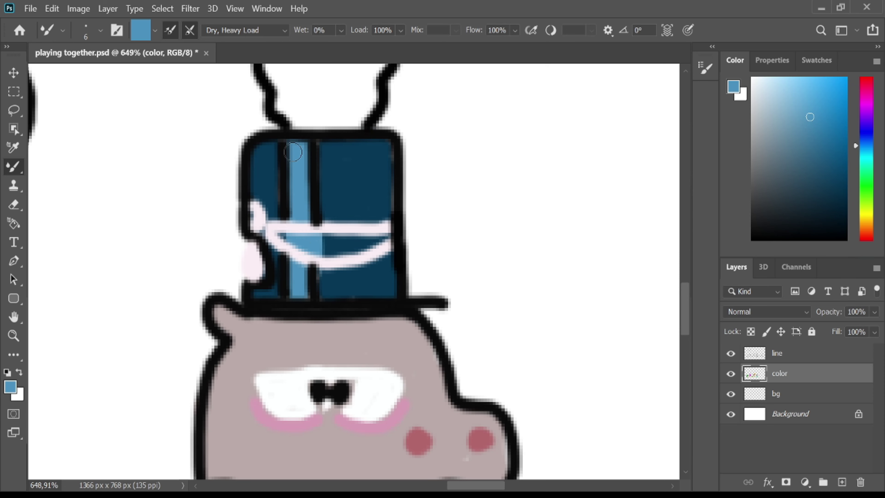
left_click(346, 202, "alt")
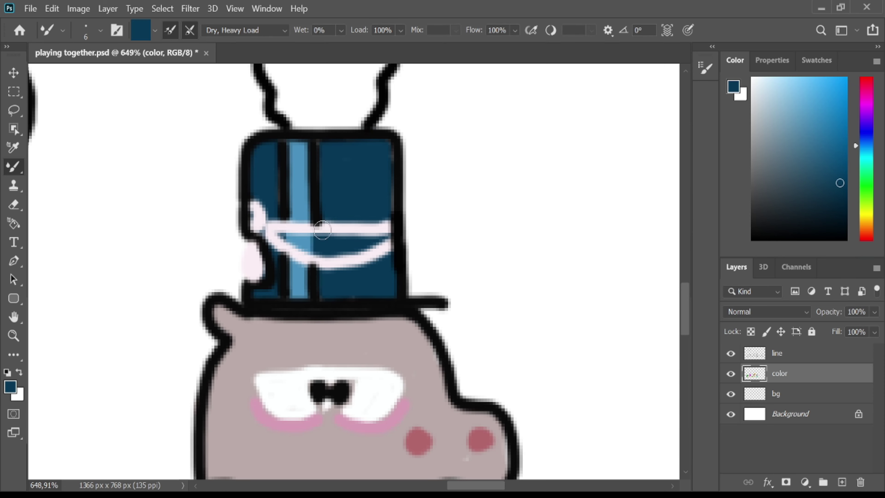
Fill the fluffy plume on top of the hippo's hat with very pale bluish white.
scroll(343, 210, "down", 6)
scroll(286, 180, "up", 6)
left_click(754, 82)
mouse_move(234, 250)
left_mouse_down()
mouse_move(219, 271)
mouse_move(286, 209)
mouse_move(233, 301)
mouse_move(307, 278)
mouse_move(226, 322)
mouse_move(310, 311)
left_mouse_up()
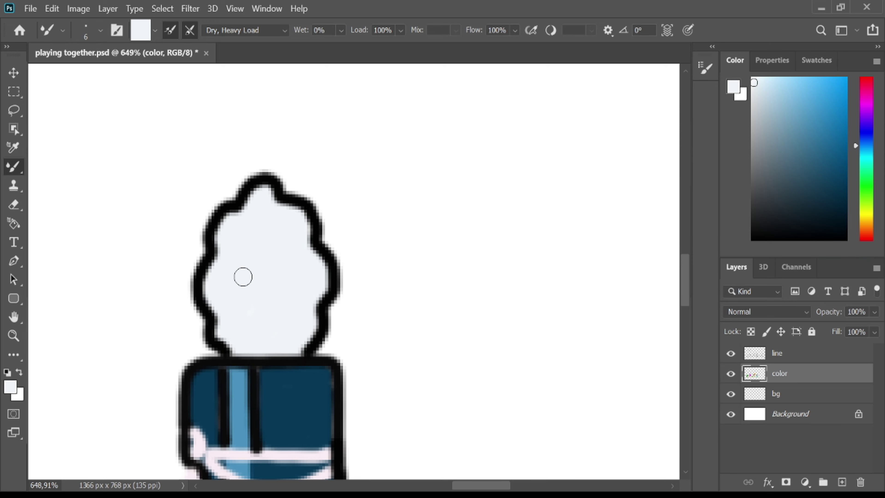
Paint the front board of the sandbox dark brown, keeping its corner bolts visible.
scroll(335, 270, "down", 5)
scroll(491, 413, "up", 1)
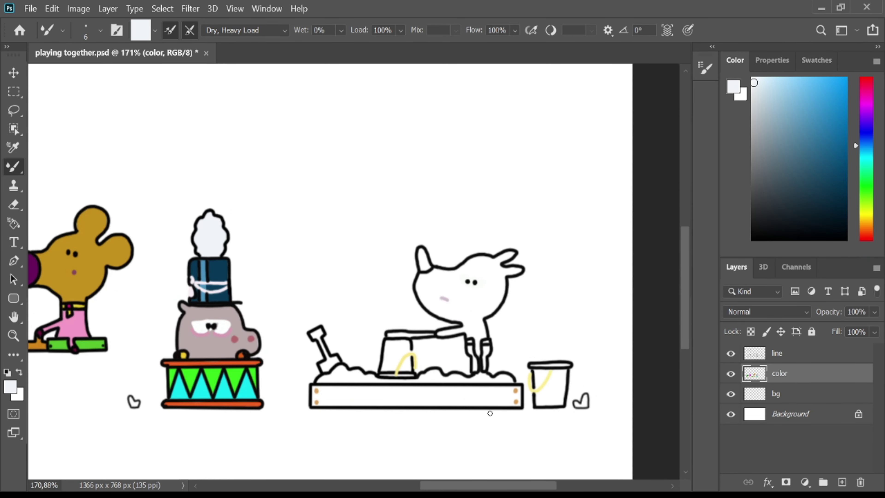
scroll(483, 428, "up", 3)
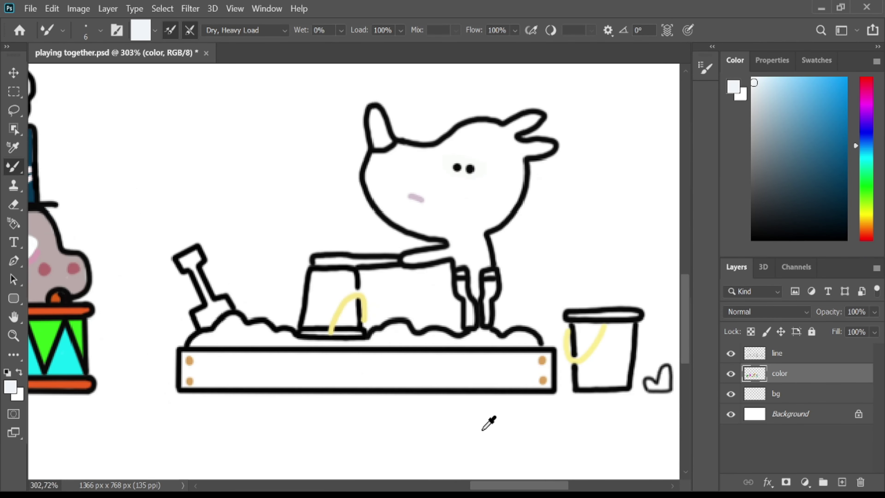
left_click(867, 230)
left_click(837, 130)
mouse_move(228, 360)
left_mouse_down()
mouse_move(184, 353)
mouse_move(195, 376)
mouse_move(224, 382)
left_mouse_up()
left_click(837, 146)
mouse_move(188, 359)
left_mouse_down()
mouse_move(264, 364)
mouse_move(187, 373)
mouse_move(307, 357)
mouse_move(550, 362)
mouse_move(545, 371)
mouse_move(540, 362)
mouse_move(437, 379)
mouse_move(294, 363)
mouse_move(486, 374)
mouse_move(413, 384)
mouse_move(216, 384)
mouse_move(414, 383)
mouse_move(244, 375)
mouse_move(305, 360)
left_mouse_up()
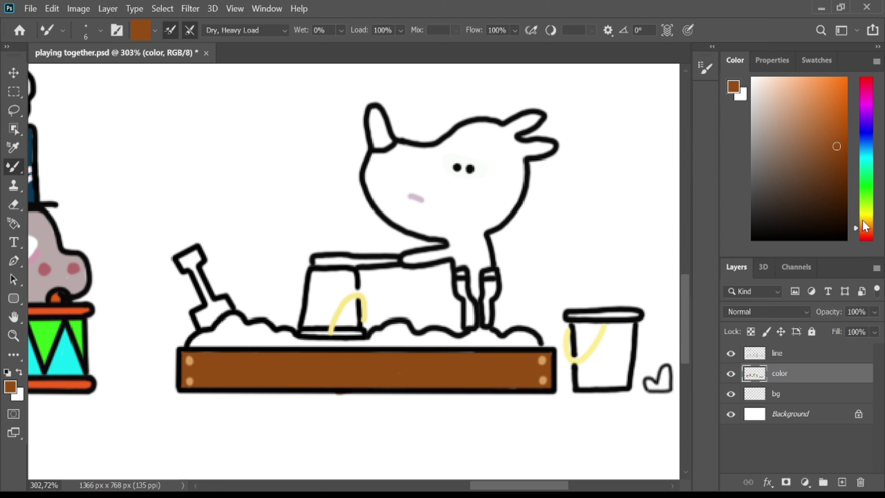
Paint the sandbox's sand pale yellow and speckle it with darker orange dots using brush size 3.
left_click_drag(866, 226, 866, 221)
left_click(818, 84)
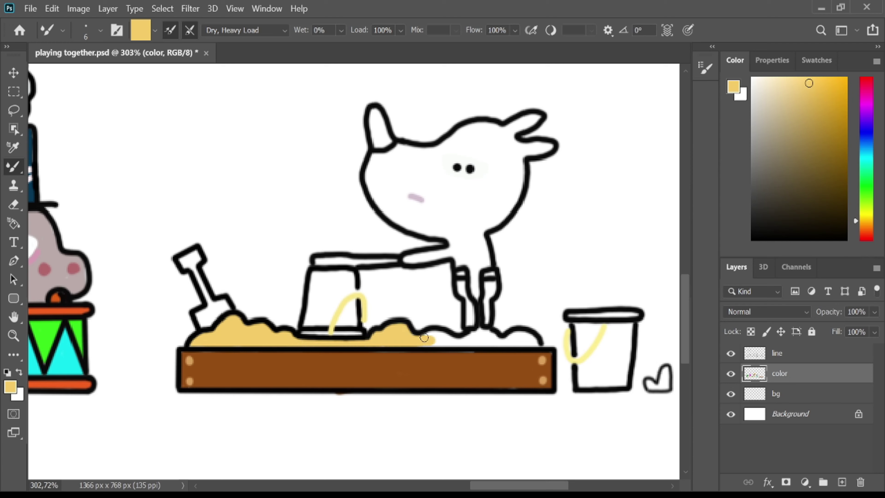
left_click_drag(424, 338, 500, 344)
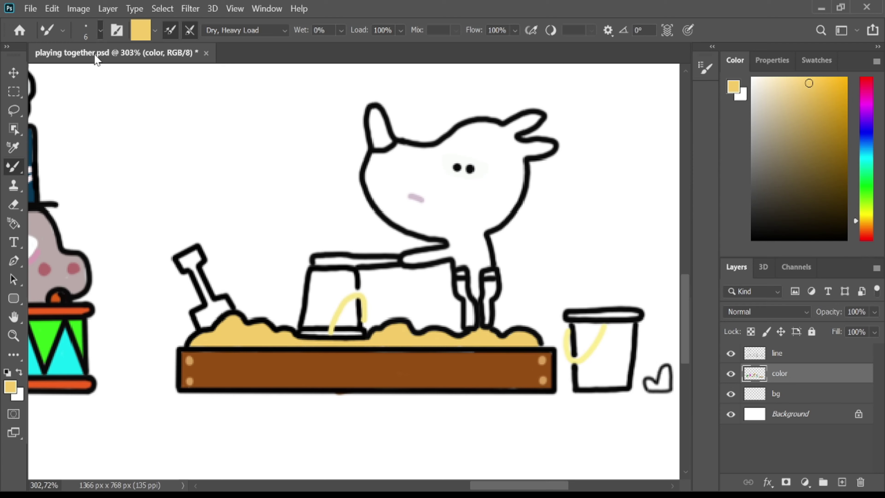
left_click_drag(866, 220, 866, 224)
left_click(831, 99)
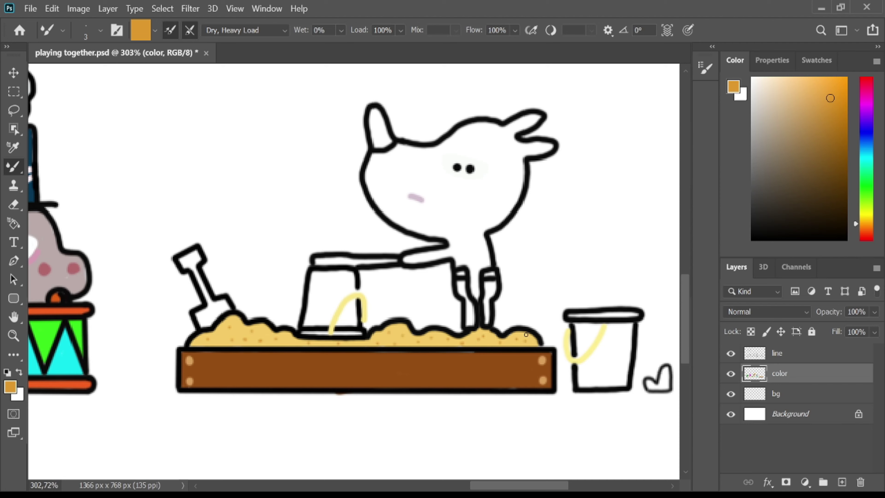
Paint the shovel standing in the sand blue and the rim of the upturned bucket light blue.
left_click(867, 137)
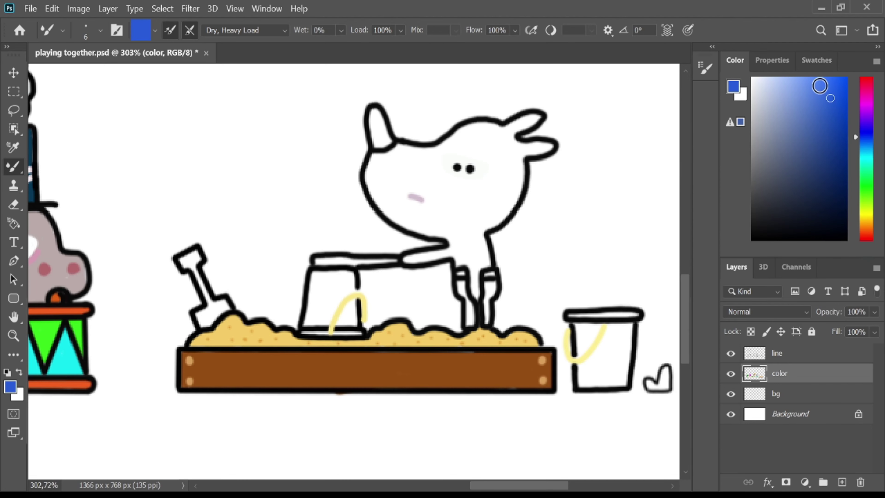
left_click(817, 87)
left_click_drag(184, 262, 196, 255)
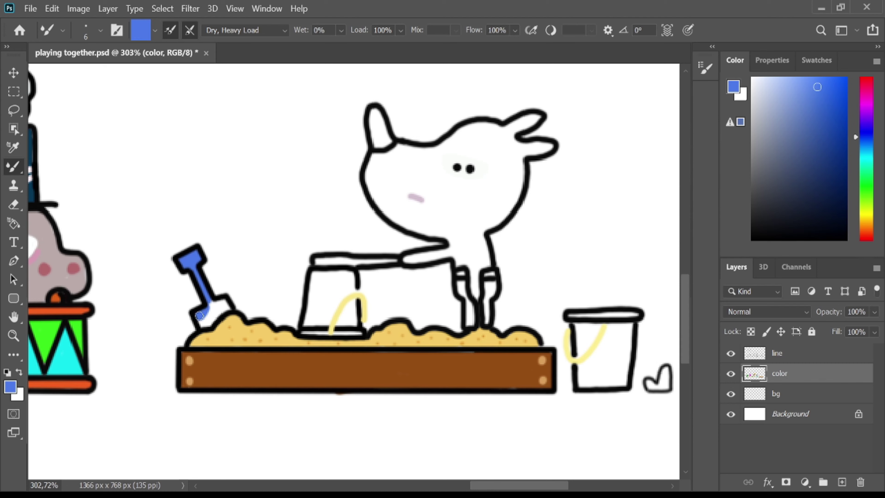
left_click(862, 238)
left_click(866, 145)
left_click(800, 85)
Paint the upturned bucket's body bright red and the flat toy held on top of it mint green.
left_click(868, 237)
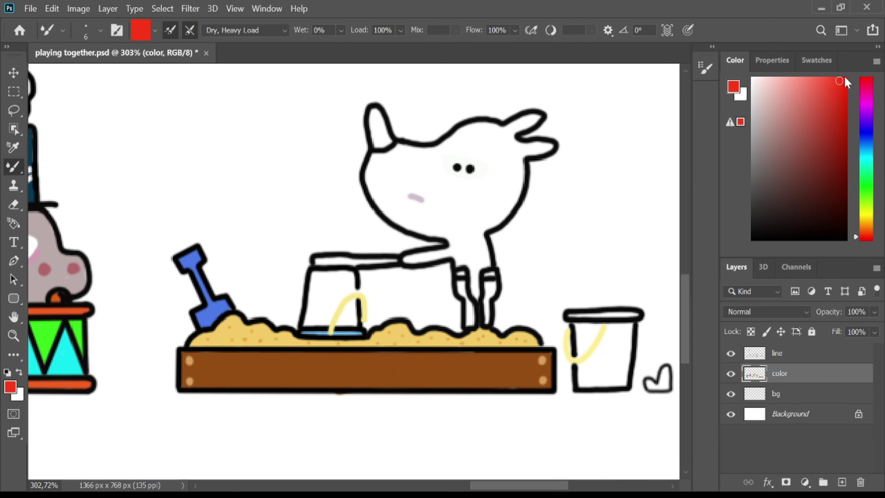
left_click(840, 81)
mouse_move(307, 319)
left_mouse_down()
mouse_move(351, 292)
mouse_move(350, 283)
mouse_move(324, 284)
mouse_move(342, 306)
left_mouse_up()
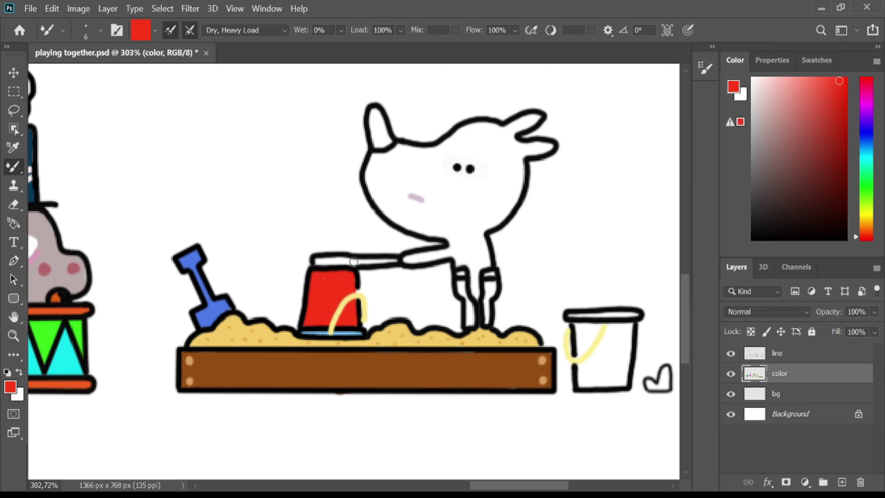
left_click(868, 172)
left_click(811, 81)
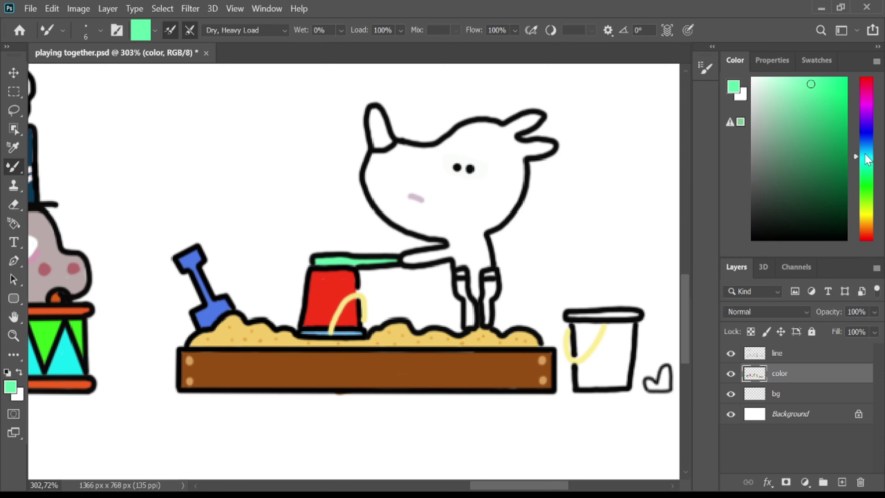
Paint the rhino's head, body and arm soft light blue, leaving the area around its eyes white.
left_click(867, 146)
left_click(789, 96)
mouse_move(408, 149)
left_mouse_down()
mouse_move(373, 179)
mouse_move(459, 143)
mouse_move(437, 165)
mouse_move(448, 146)
mouse_move(513, 128)
mouse_move(377, 181)
mouse_move(533, 146)
mouse_move(496, 168)
mouse_move(384, 198)
mouse_move(497, 173)
mouse_move(511, 201)
mouse_move(402, 212)
mouse_move(466, 226)
mouse_move(417, 258)
mouse_move(476, 266)
left_mouse_up()
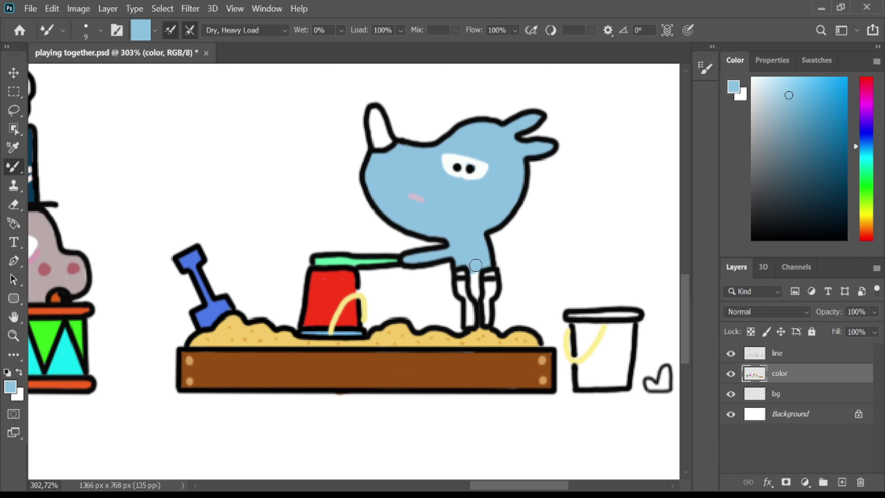
Paint the rhino's boots brown and their top cuffs orange.
left_click(863, 228)
left_click(837, 168)
left_click_drag(827, 155, 821, 160)
left_click_drag(462, 281, 482, 300)
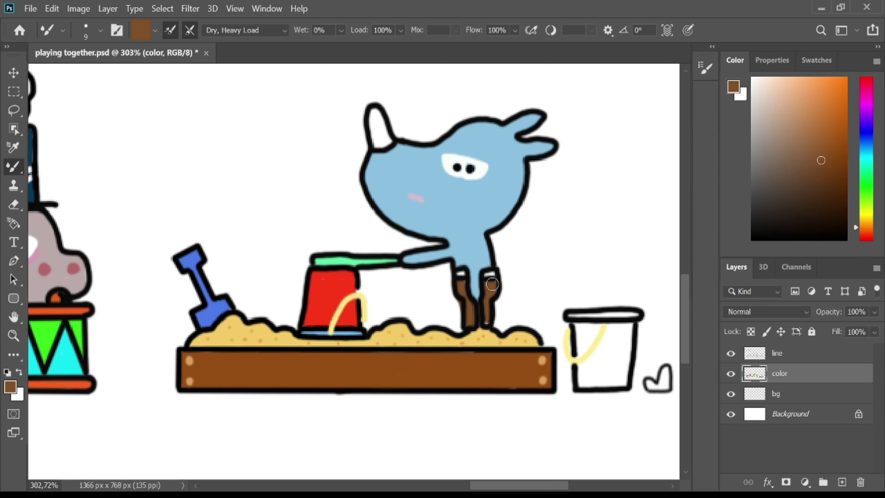
left_click(837, 80)
Fill the rhino's horn with light green.
left_click(867, 181)
left_click(802, 84)
left_click_drag(375, 115, 384, 141)
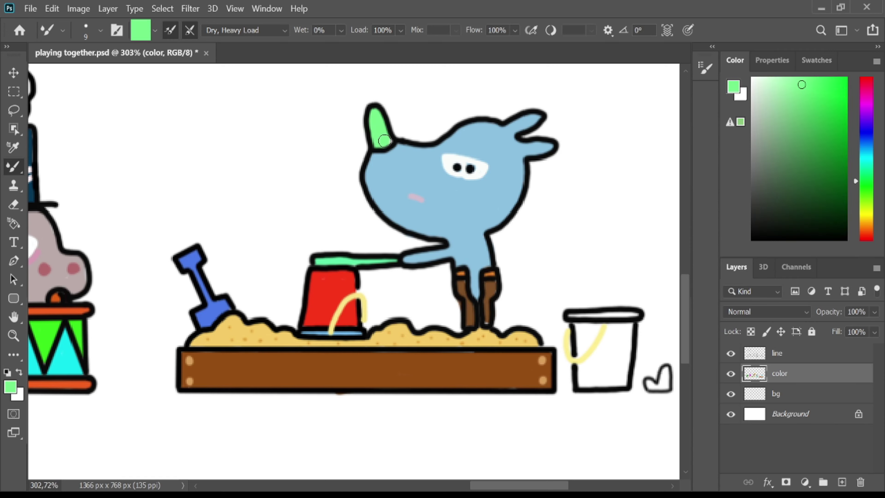
Paint the body of the bucket beside the sandbox pink and its rim dark magenta using brush size 7.
scroll(381, 153, "down", 6)
scroll(522, 285, "up", 12)
left_click(867, 89)
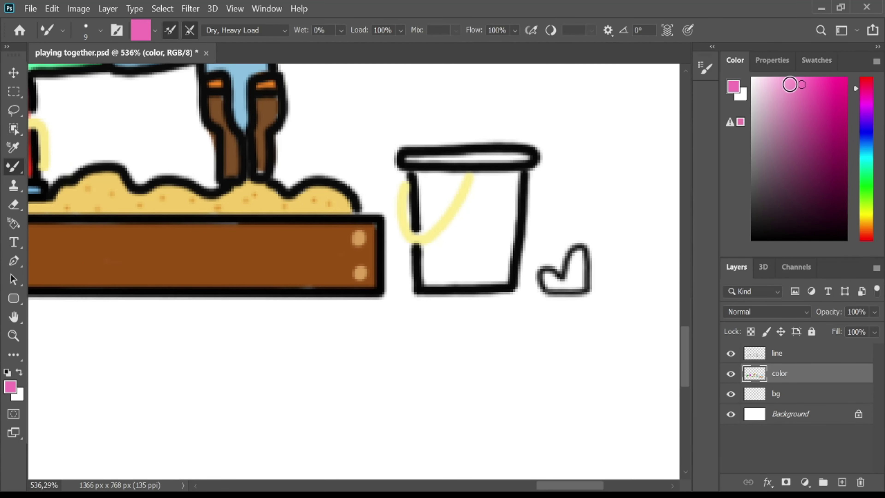
left_click(794, 85)
mouse_move(440, 268)
left_mouse_down()
mouse_move(431, 202)
mouse_move(507, 179)
mouse_move(453, 275)
left_mouse_up()
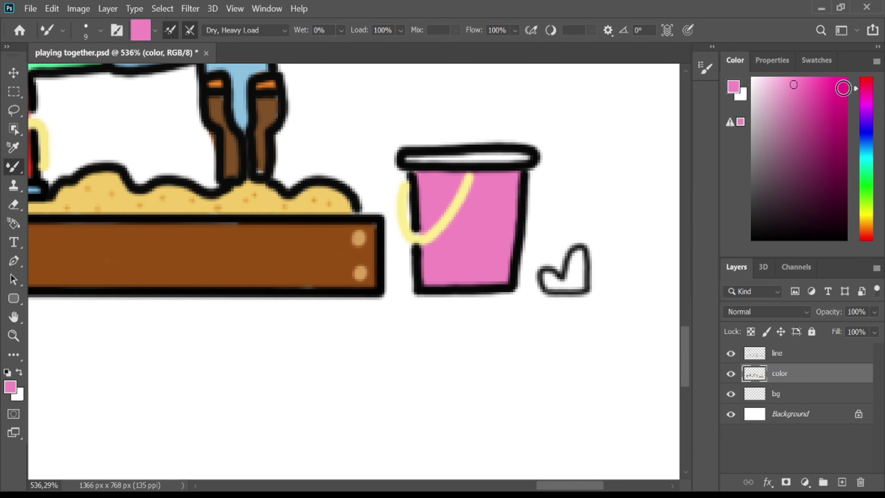
left_click(834, 104)
key("bracketleft")
key("bracketleft")
left_click_drag(406, 158, 520, 152)
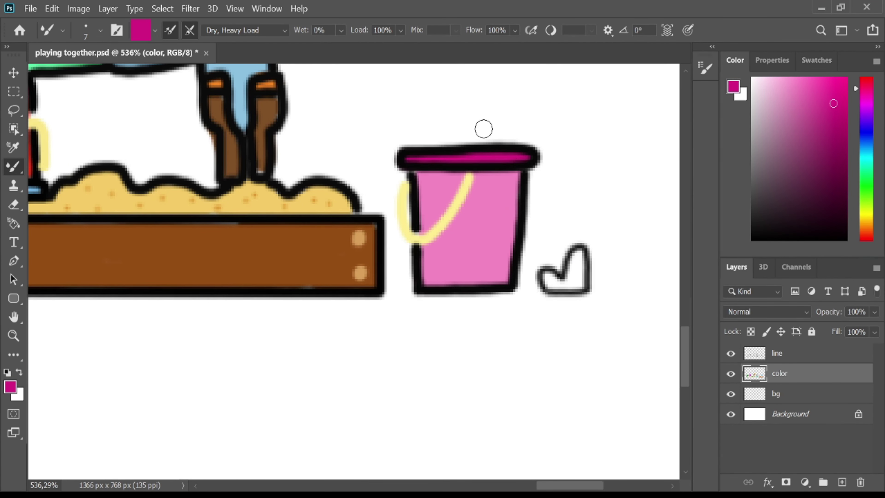
Fill the grass tufts beside the pink bucket and beside the drum with light yellow-green.
scroll(506, 244, "down", 8)
scroll(516, 260, "up", 5)
left_click(867, 199)
left_click(805, 88)
left_click_drag(489, 220, 501, 223)
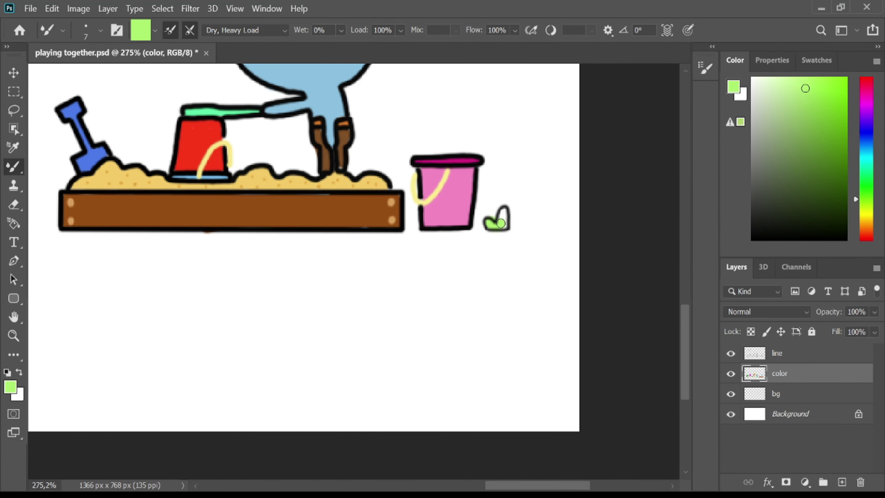
scroll(508, 205, "down", 3)
scroll(163, 206, "up", 3)
scroll(164, 205, "up", 1)
left_click_drag(164, 210, 174, 197)
scroll(174, 198, "down", 4)
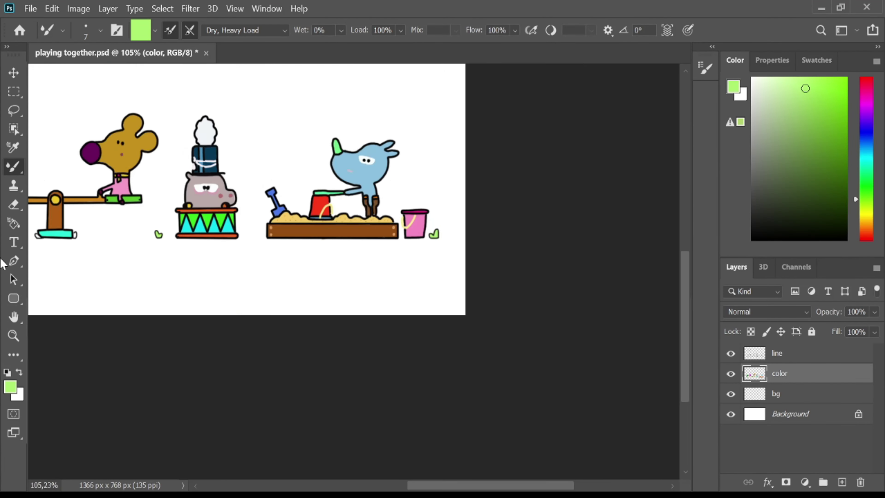
Fill the grass tufts at the seesaw's foot light green and touch up the foot with its sampled turquoise.
scroll(315, 393, "up", 3)
scroll(315, 393, "up", 3)
left_click_drag(287, 328, 289, 343)
left_click(160, 327, "alt")
scroll(159, 327, "down", 3)
scroll(73, 348, "up", 3)
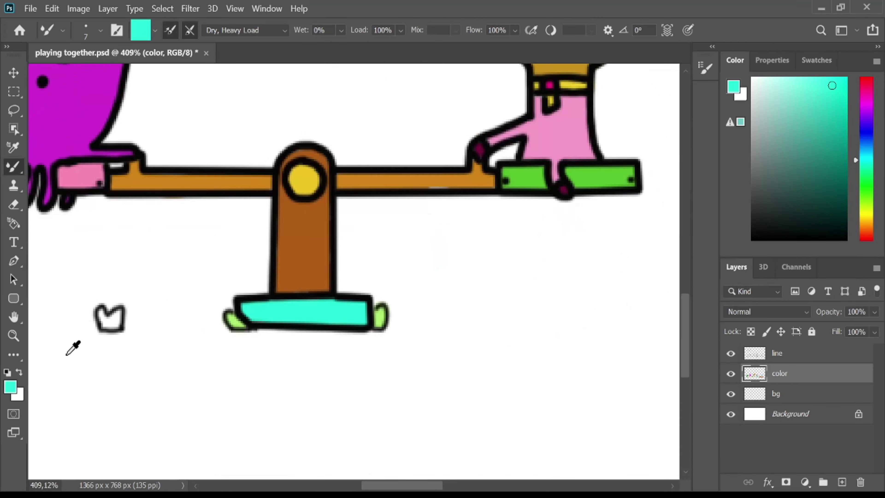
Fill the grass tufts between crocodile and seesaw and behind the crocodile with the sampled light green.
left_click(236, 317, "alt")
left_click_drag(105, 316, 116, 314)
scroll(84, 367, "down", 3)
scroll(84, 367, "down", 3)
scroll(71, 389, "up", 5)
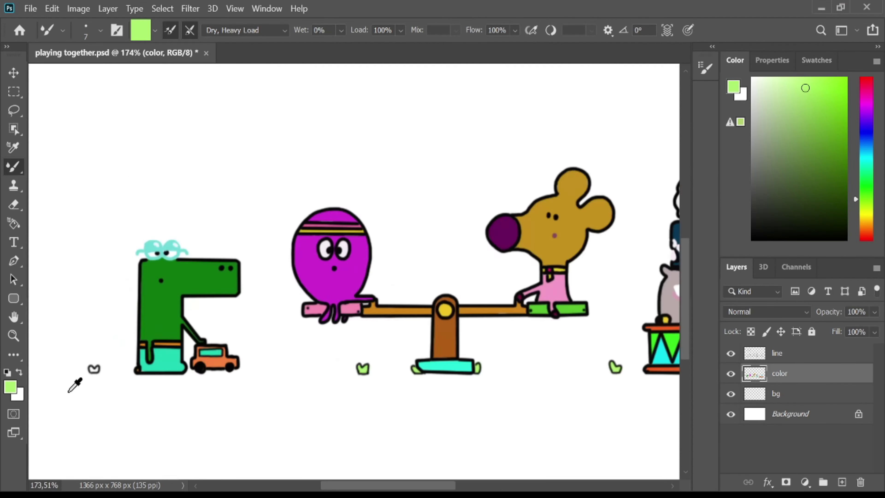
left_click_drag(111, 354, 118, 346)
Fill the cloud with off-white using brush size 23, and make the bg layer active.
scroll(126, 344, "down", 6)
scroll(117, 157, "up", 4)
scroll(124, 150, "up", 2)
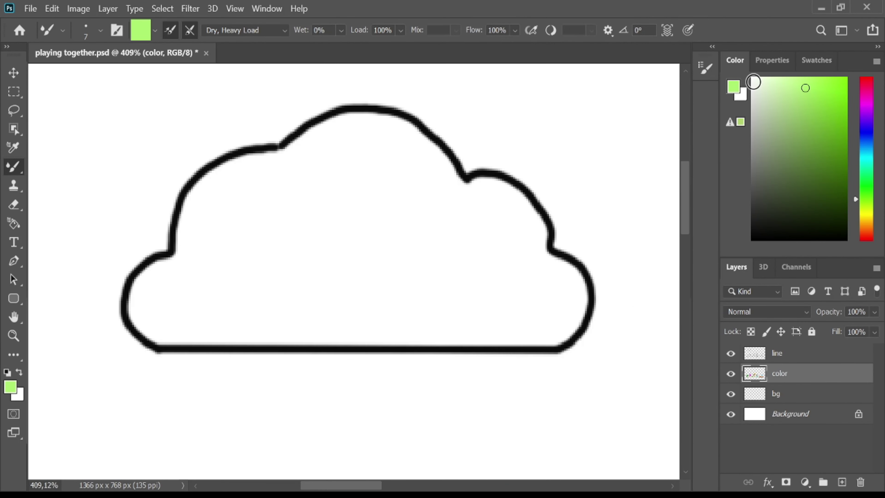
left_click(98, 81, "alt")
mouse_move(185, 300)
left_mouse_down()
mouse_move(221, 184)
mouse_move(207, 256)
mouse_move(409, 154)
mouse_move(441, 222)
mouse_move(567, 297)
mouse_move(241, 247)
left_mouse_up()
scroll(339, 217, "down", 6)
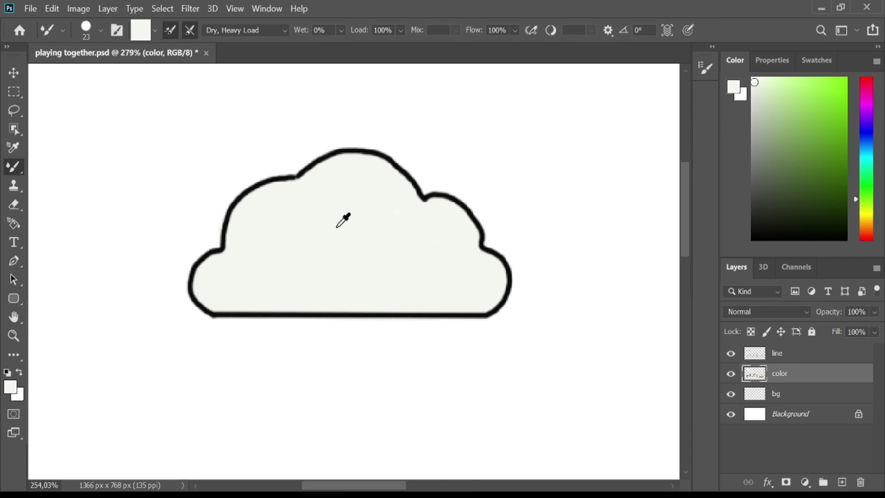
left_click(778, 394)
Paint a pale blue band across the upper part of the sky on the bg layer.
left_click(864, 155)
left_click(783, 99)
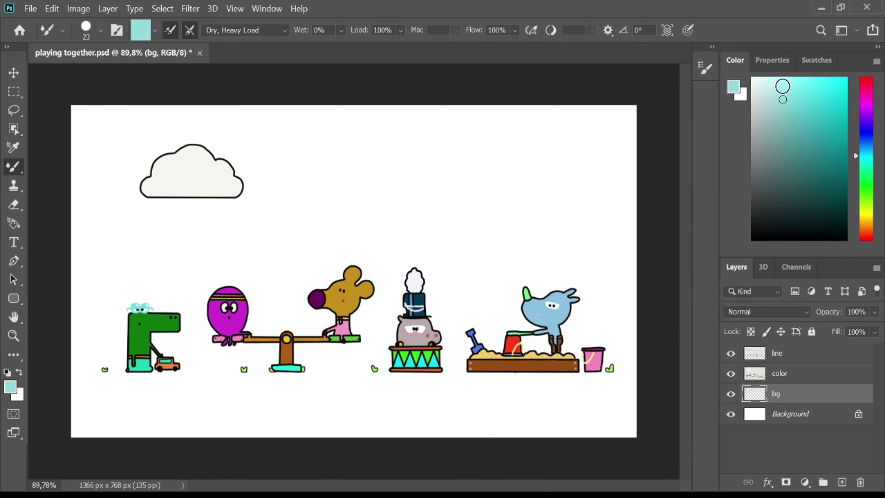
left_click(773, 85)
left_click(864, 149)
left_click(782, 100)
left_click(772, 84)
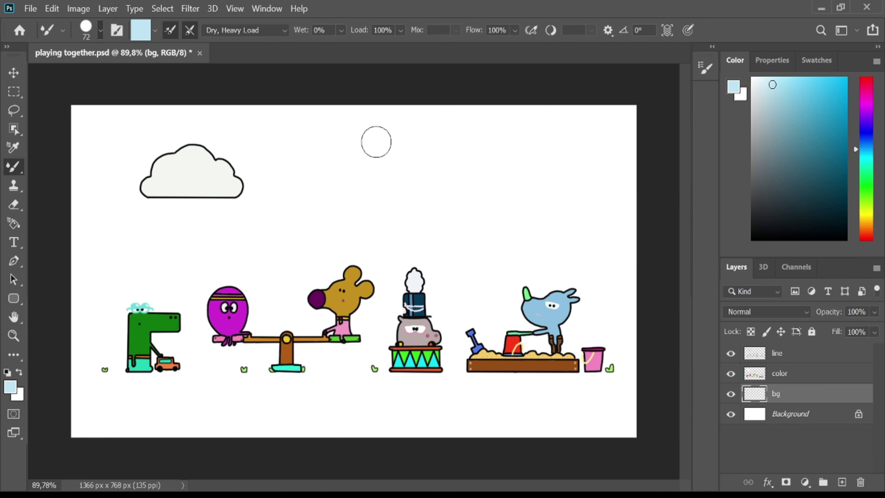
mouse_move(429, 142)
left_mouse_down()
mouse_move(194, 151)
mouse_move(540, 135)
left_mouse_up()
Paint the whole sky down to the characters' feet bright turquoise using brush size 168.
left_click(865, 158)
left_click(801, 85)
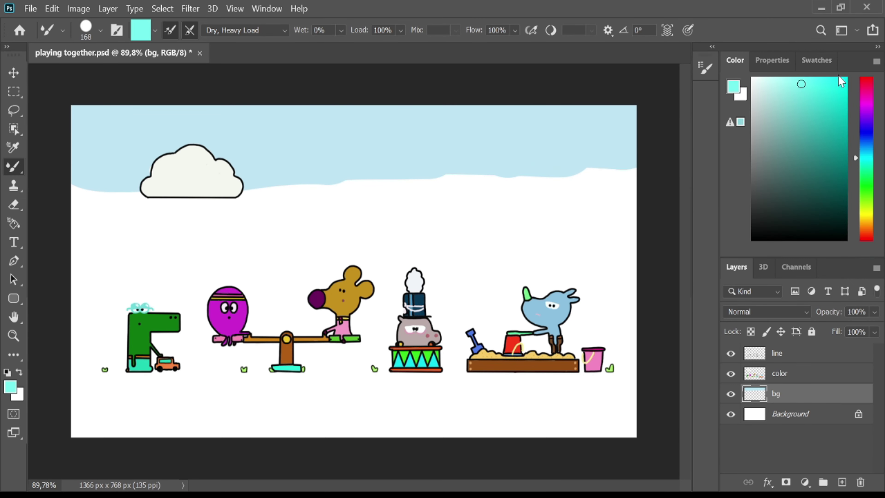
mouse_move(620, 147)
left_mouse_down()
mouse_move(514, 129)
mouse_move(109, 233)
mouse_move(613, 237)
mouse_move(107, 289)
mouse_move(93, 316)
mouse_move(488, 352)
mouse_move(632, 326)
mouse_move(528, 332)
mouse_move(610, 342)
left_mouse_up()
Paint the ground below the characters medium green across the full width using brush size 168.
left_click(866, 190)
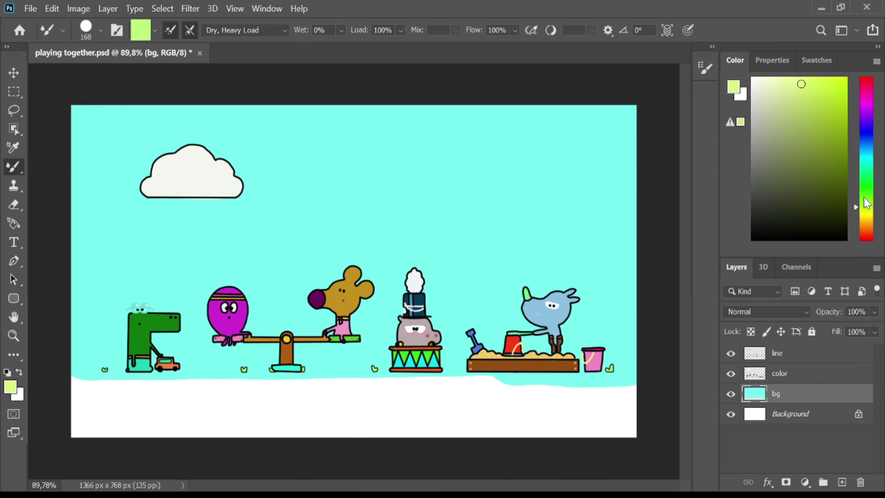
left_click_drag(825, 87, 816, 103)
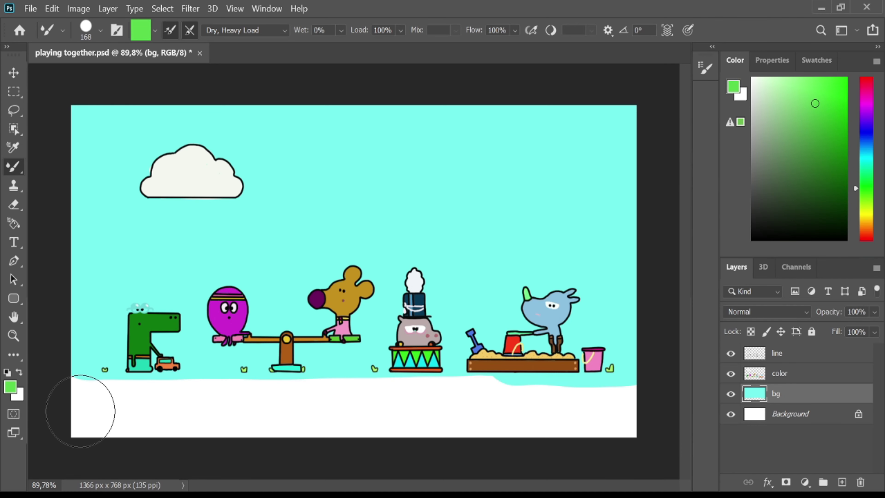
left_click_drag(98, 405, 619, 399)
Scatter yellow-green dots over the grass using brush size 12, and touch up the grass edge with its sampled green.
left_click_drag(866, 212, 865, 205)
left_click(836, 86)
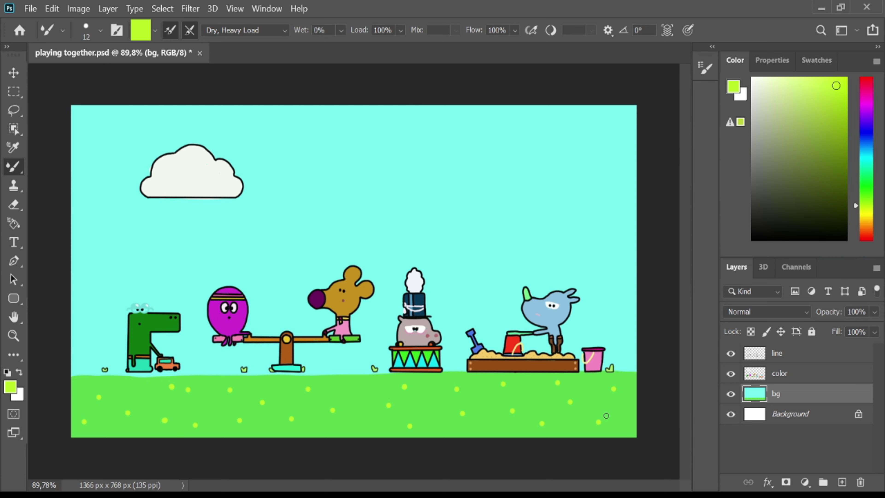
left_click(363, 391, "alt")
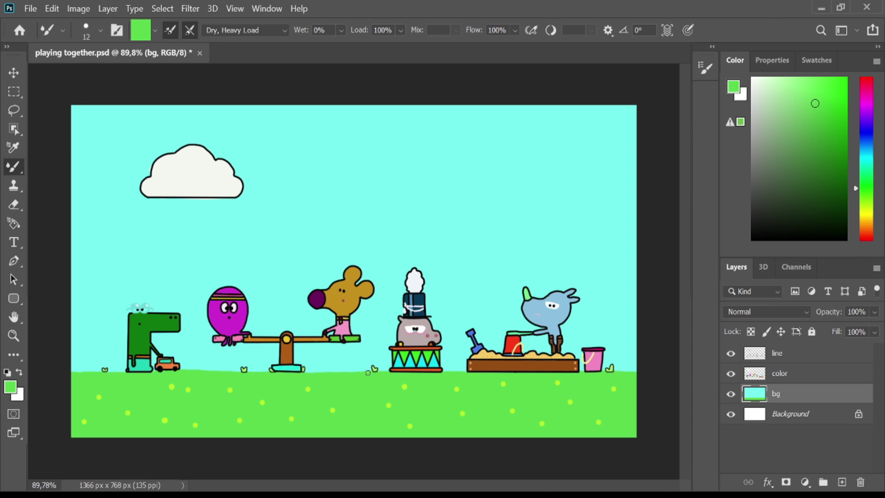
Try a very pale bluish white glow in the middle of the sky with a large soft brush.
left_click(867, 159)
left_click(757, 81)
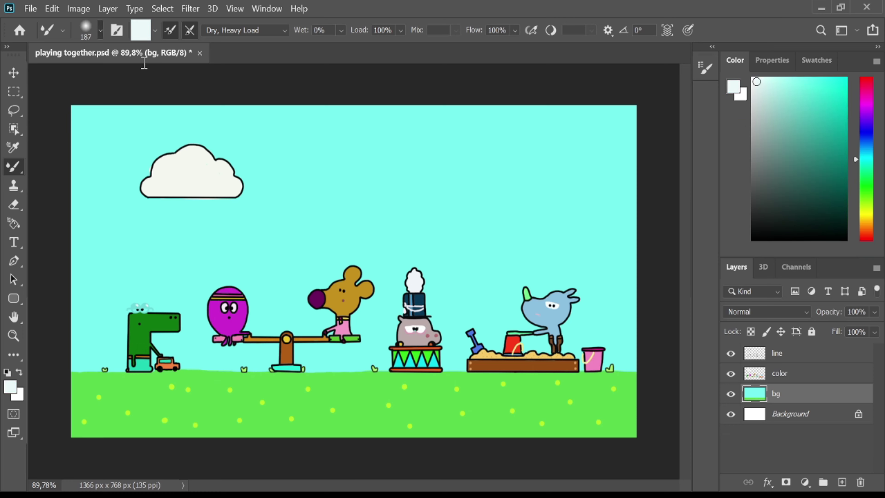
left_click_drag(151, 71, 158, 71)
left_click(356, 195)
key("ctrl+z")
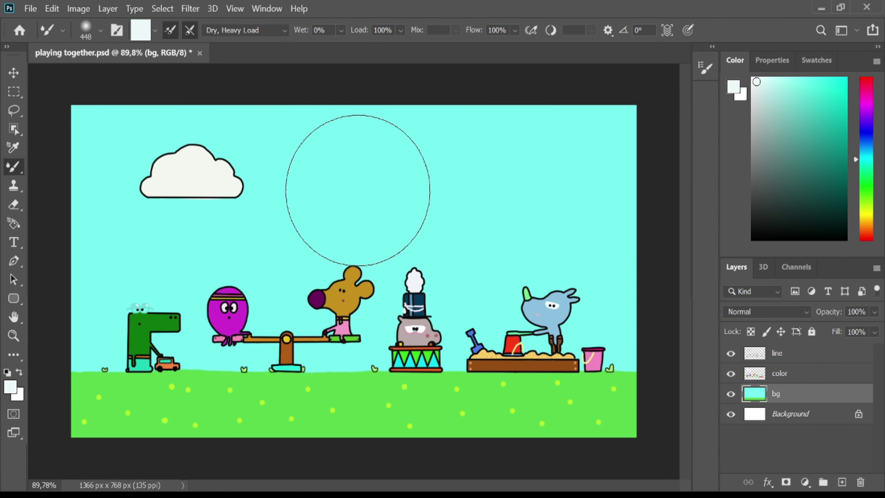